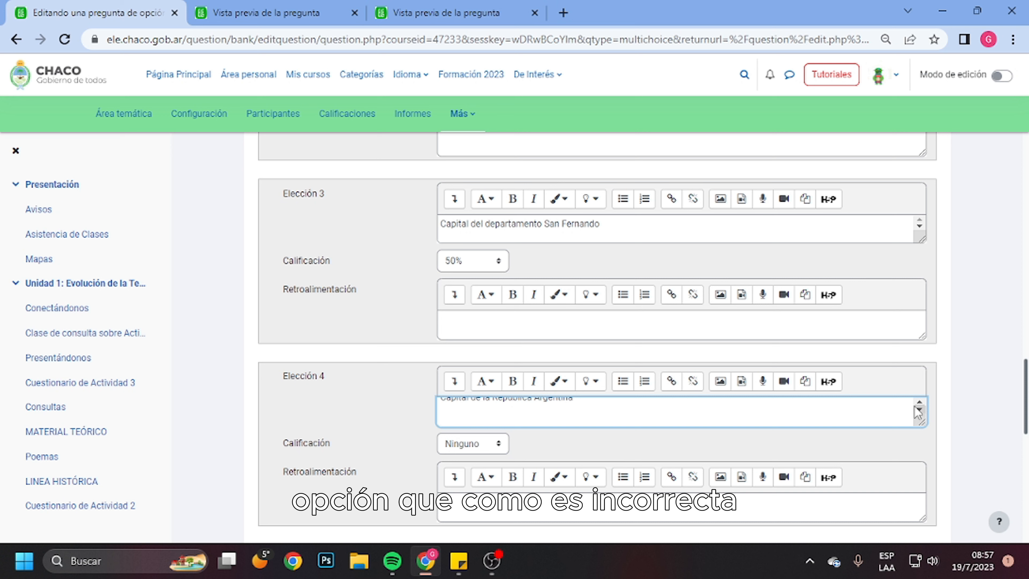
Step: Check the text of choice 4 and save the multiple-choice question to the question bank
{"action": "left_click", "coordinate": [919, 403]}
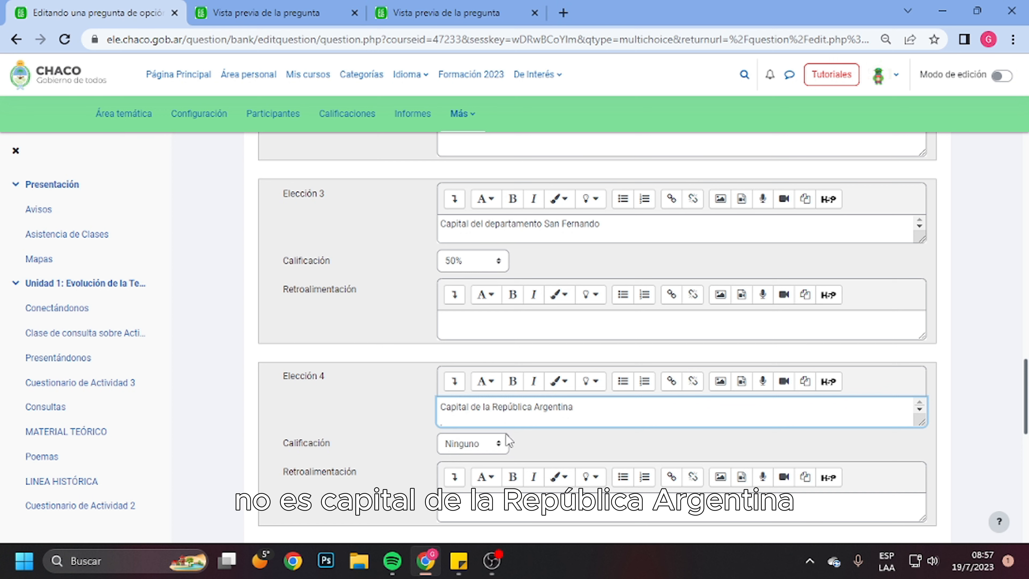
{"action": "scroll", "coordinate": [526, 442], "scroll_direction": "down", "scroll_amount": 2}
{"action": "scroll", "coordinate": [535, 425], "scroll_direction": "down", "scroll_amount": 7}
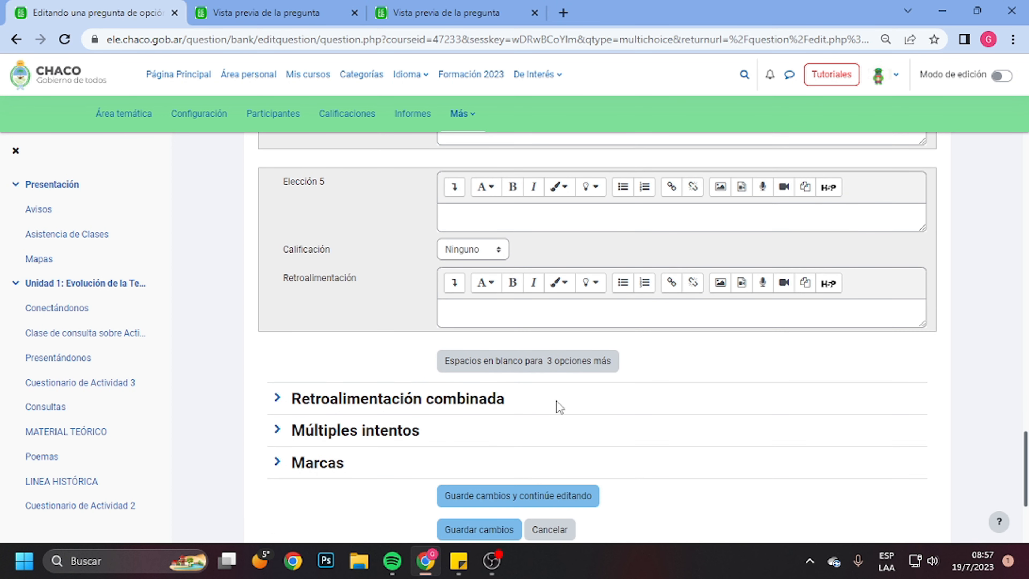
{"action": "scroll", "coordinate": [556, 406], "scroll_direction": "down", "scroll_amount": 2}
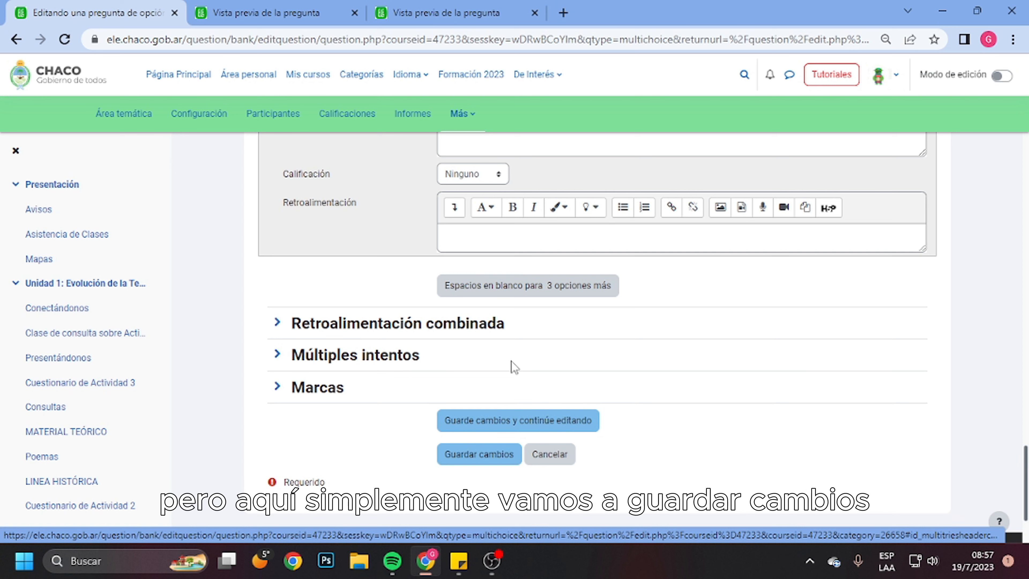
{"action": "left_click", "coordinate": [485, 457]}
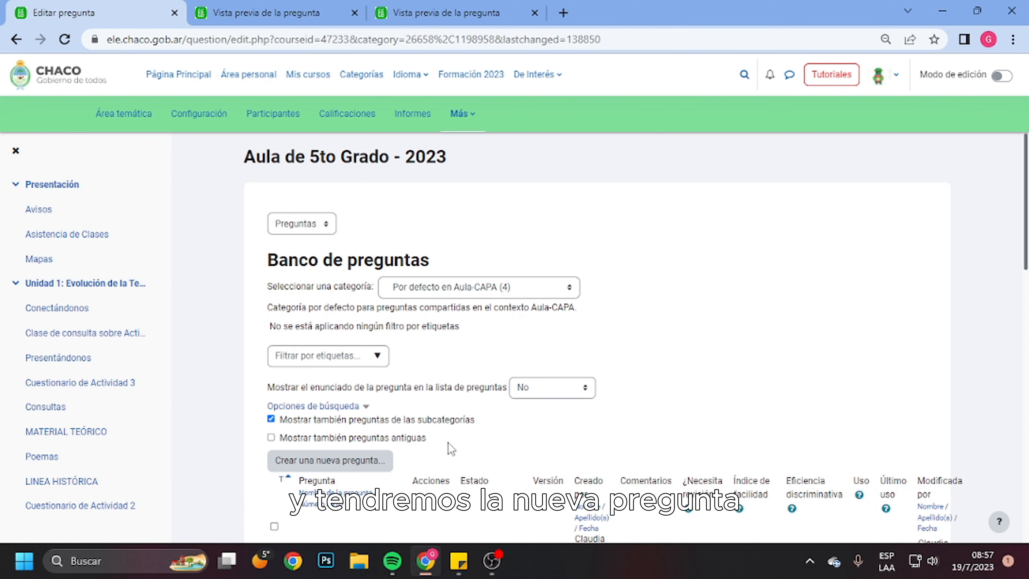
Step: Find Pregunta15 in the question bank list and open its preview
{"action": "scroll", "coordinate": [449, 443], "scroll_direction": "down", "scroll_amount": 5}
{"action": "scroll", "coordinate": [447, 441], "scroll_direction": "down", "scroll_amount": 4}
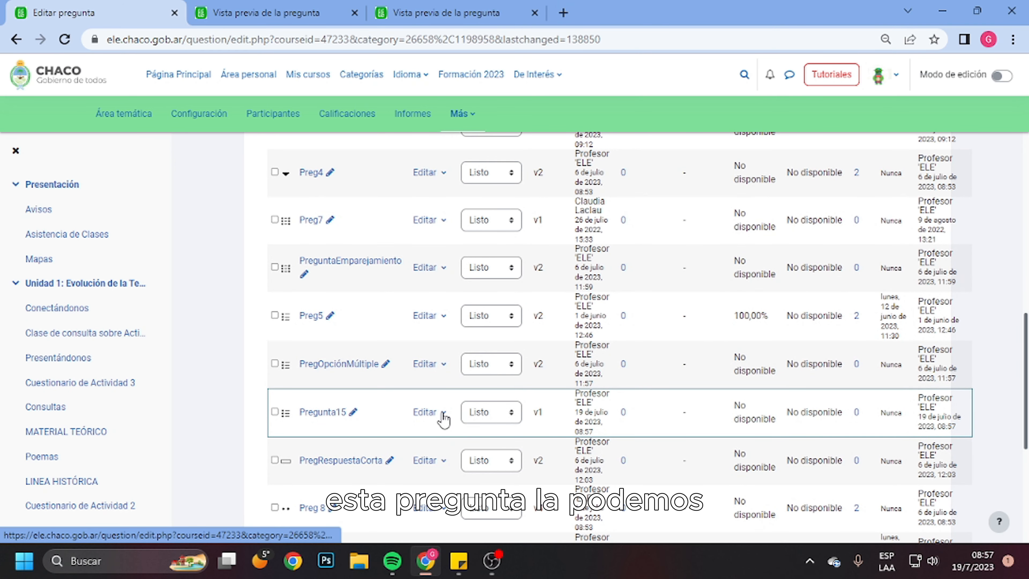
{"action": "scroll", "coordinate": [445, 419], "scroll_direction": "down", "scroll_amount": 2}
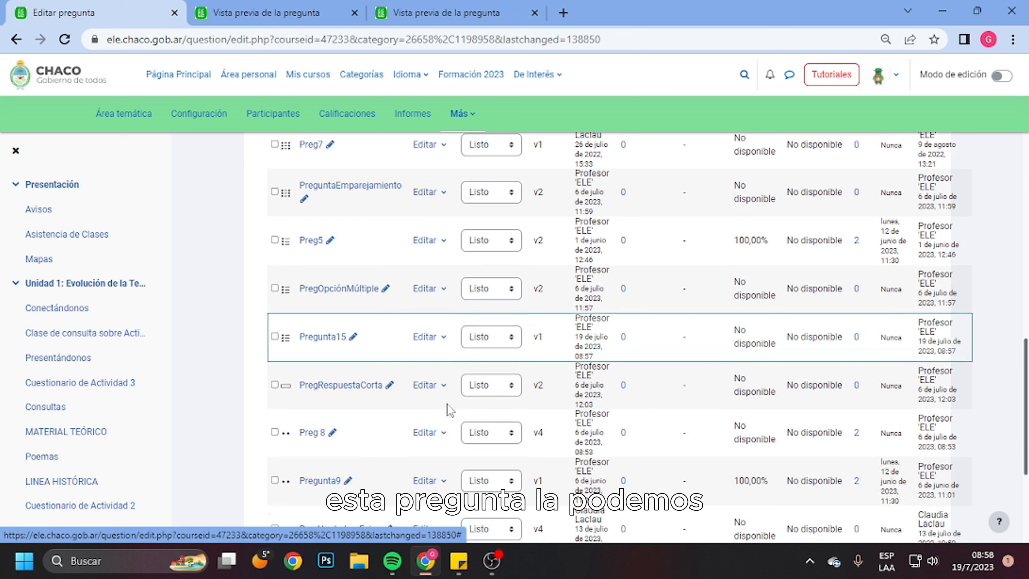
{"action": "left_click", "coordinate": [441, 340]}
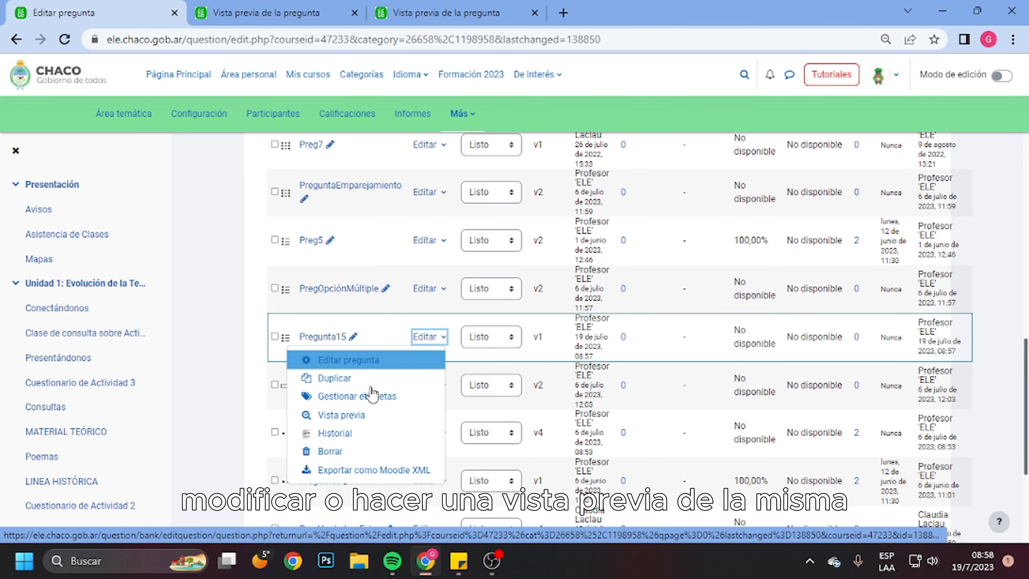
{"action": "left_click", "coordinate": [363, 417]}
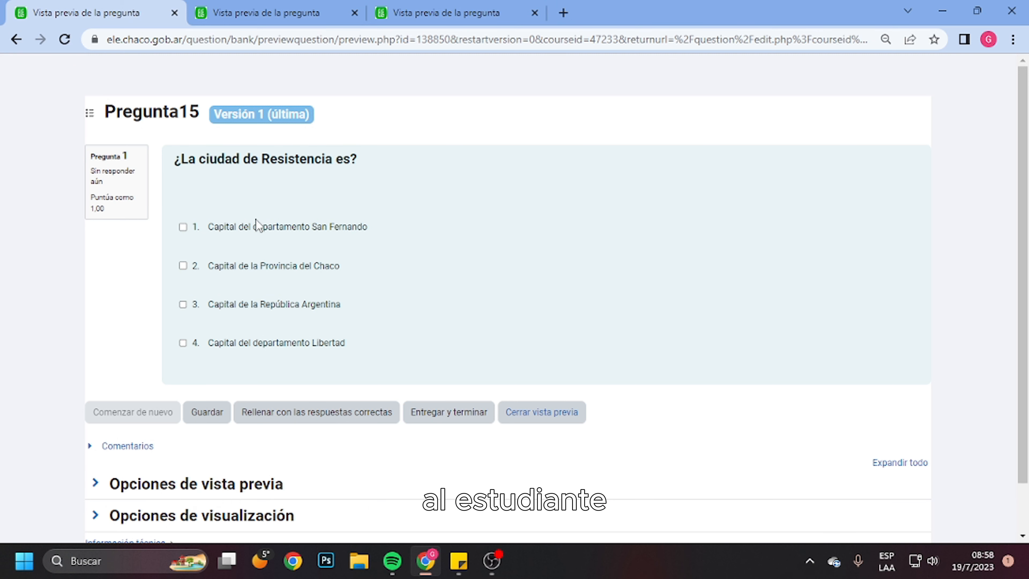
Step: Submit the previewed question with the San Fernando, Provincia del Chaco and República Argentina answers checked, and close the preview
{"action": "left_click", "coordinate": [182, 227]}
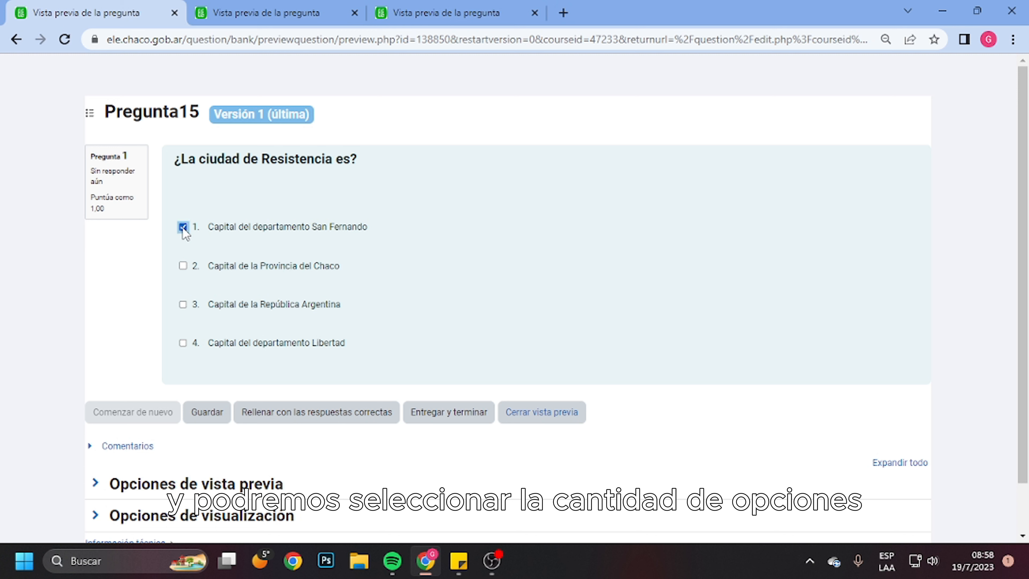
{"action": "left_click", "coordinate": [183, 266]}
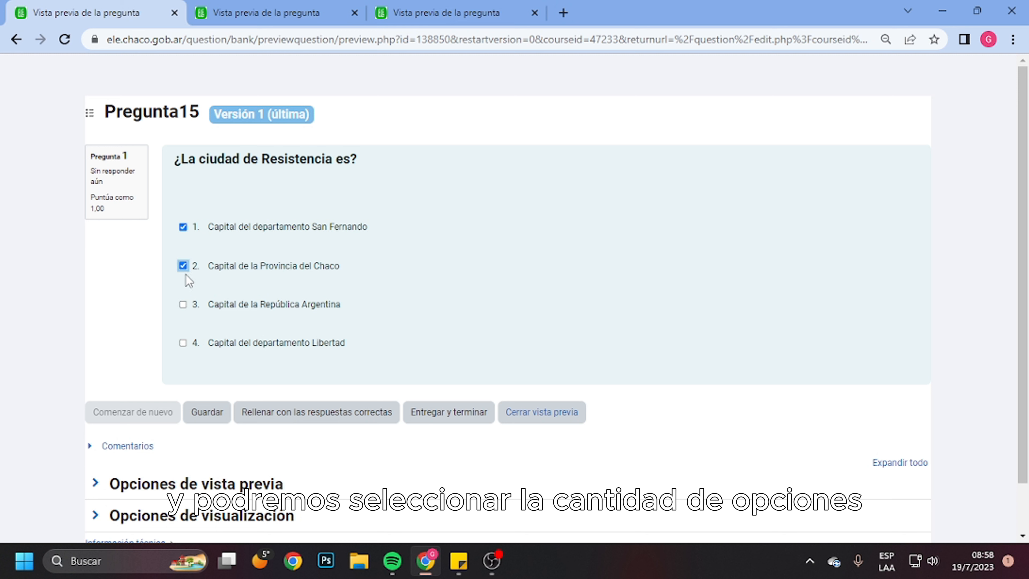
{"action": "left_click", "coordinate": [183, 305]}
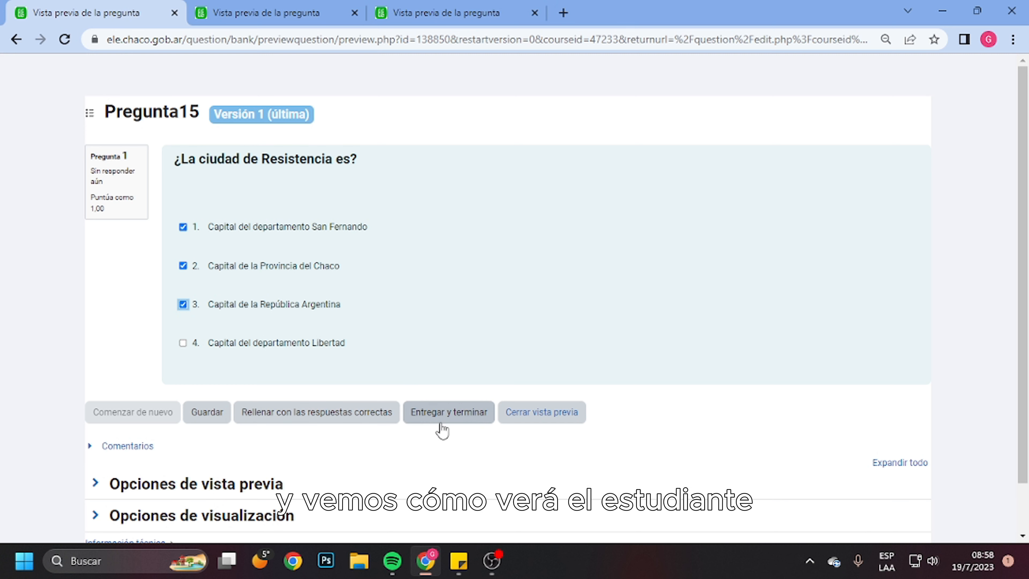
{"action": "left_click", "coordinate": [450, 421]}
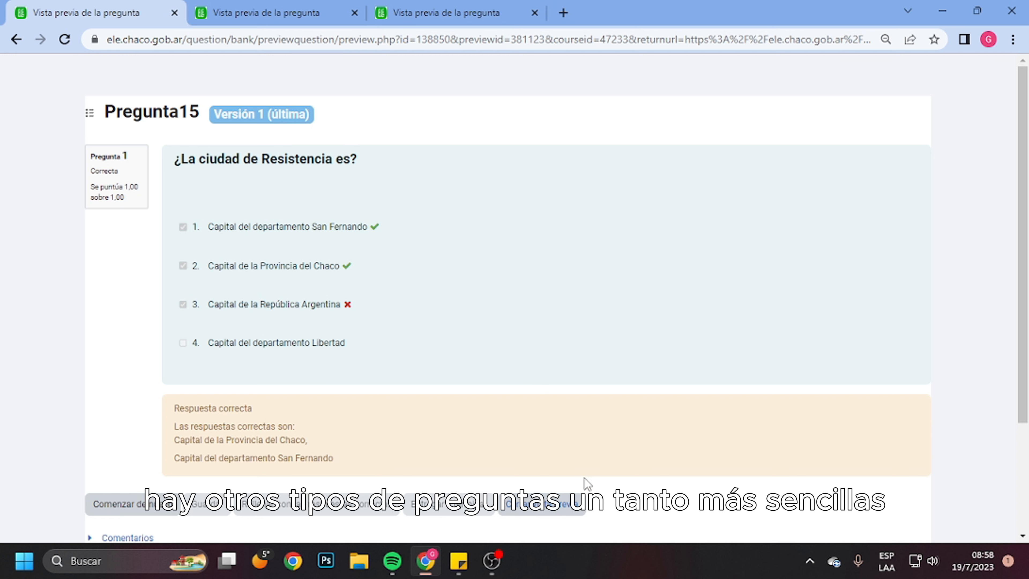
{"action": "left_click", "coordinate": [561, 512]}
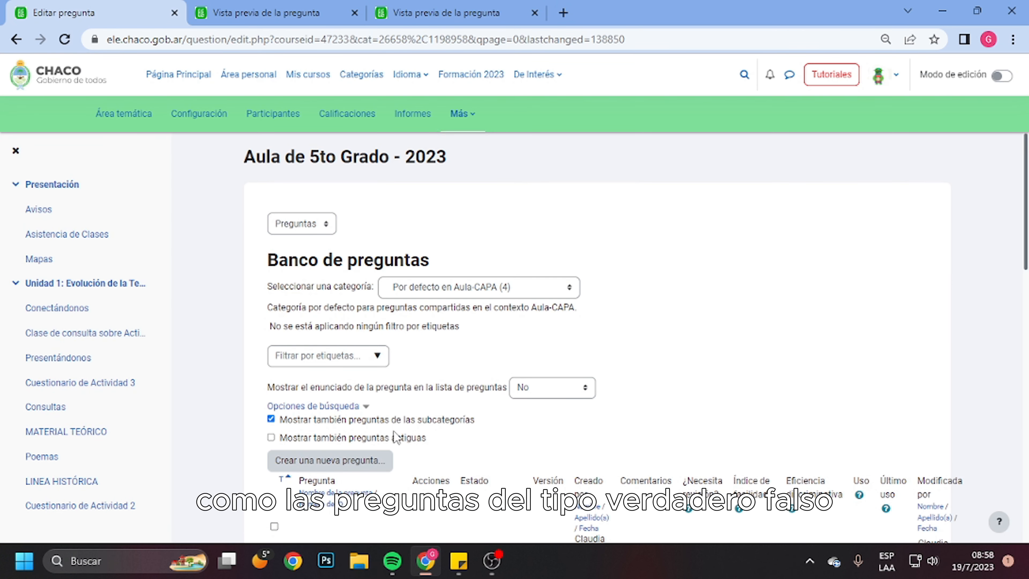
Step: Create a new question of the Verdadero/Falso type in the question bank
{"action": "left_click", "coordinate": [381, 466]}
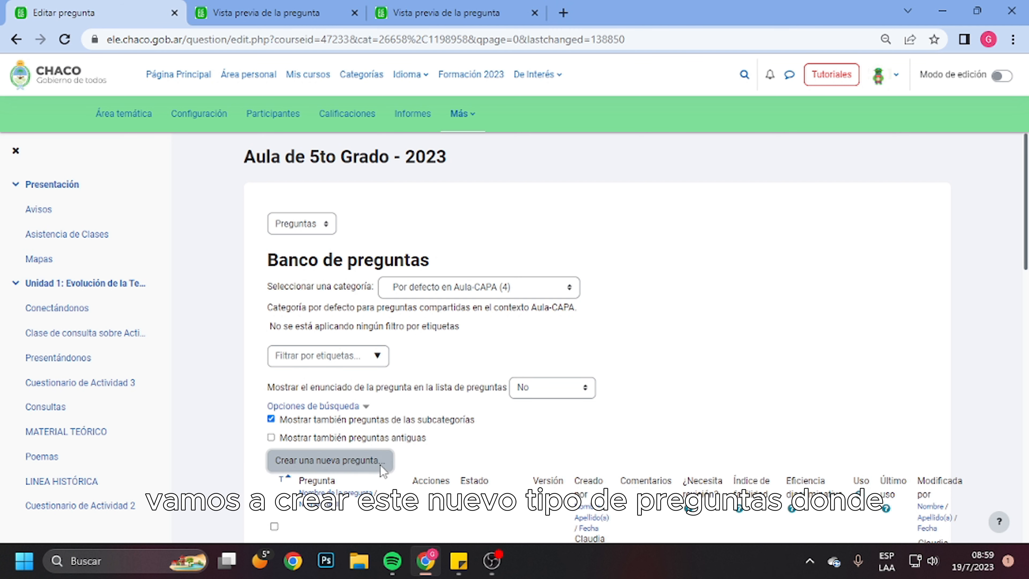
{"action": "left_click", "coordinate": [367, 213]}
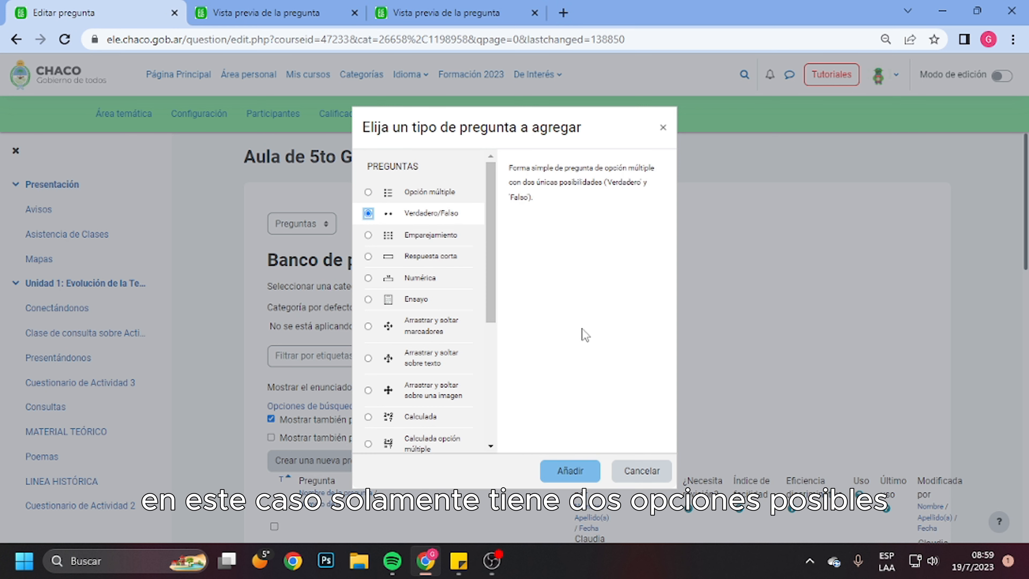
{"action": "left_click", "coordinate": [593, 477]}
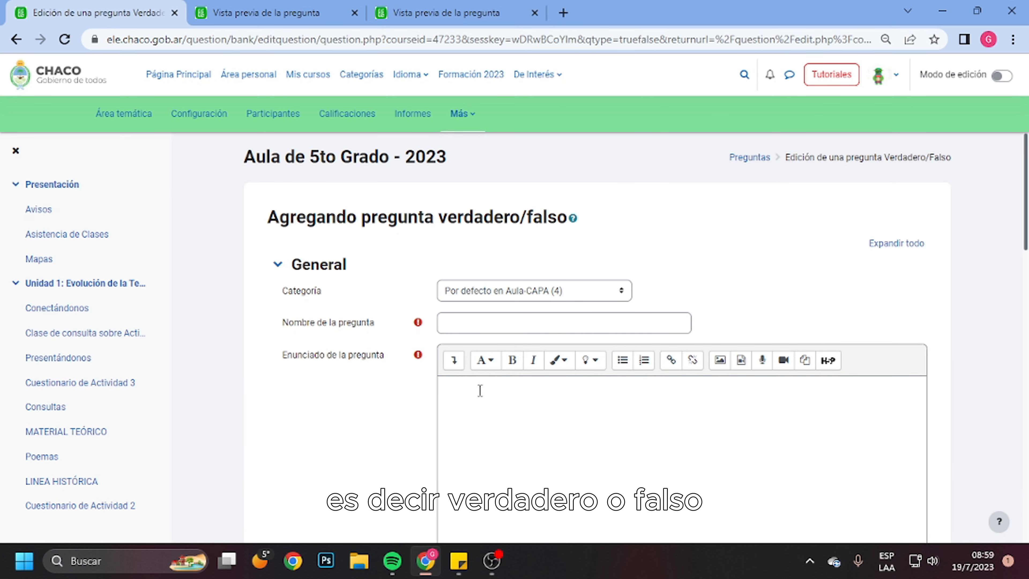
Step: Name the true/false question "Pregunta 16"
{"action": "left_click", "coordinate": [462, 324]}
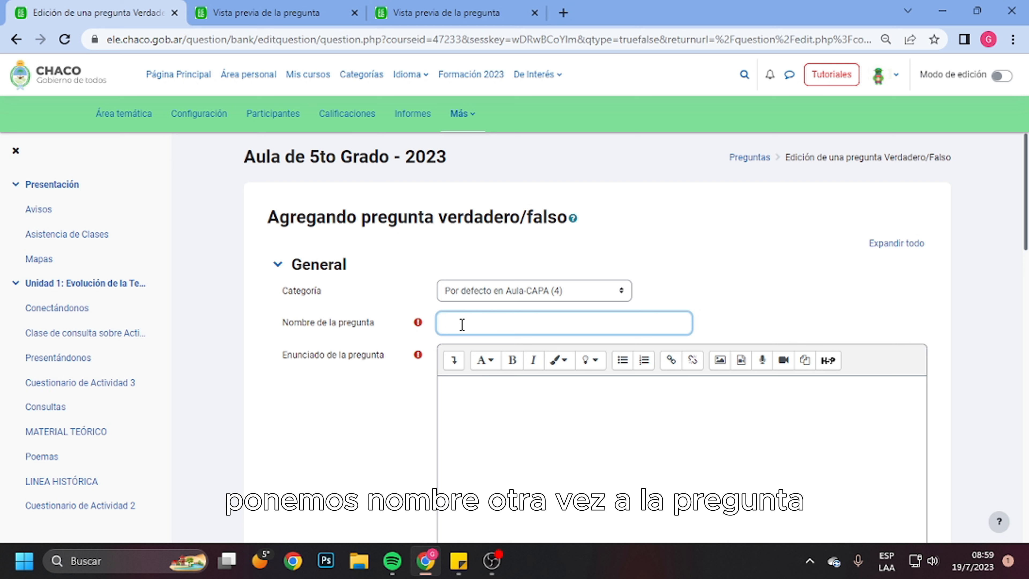
{"action": "type", "text": "Pregunta"}
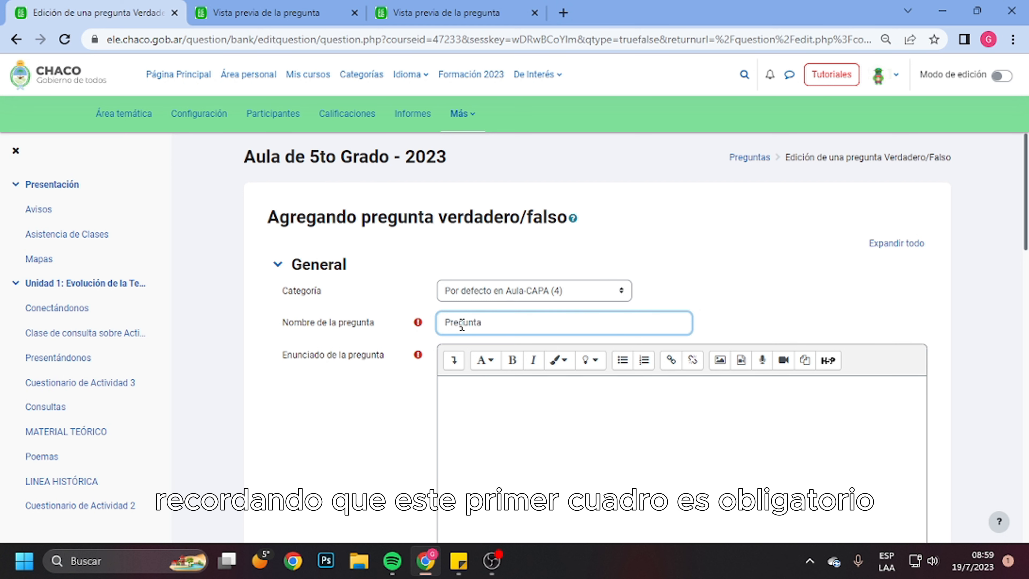
{"action": "type", "text": " 16"}
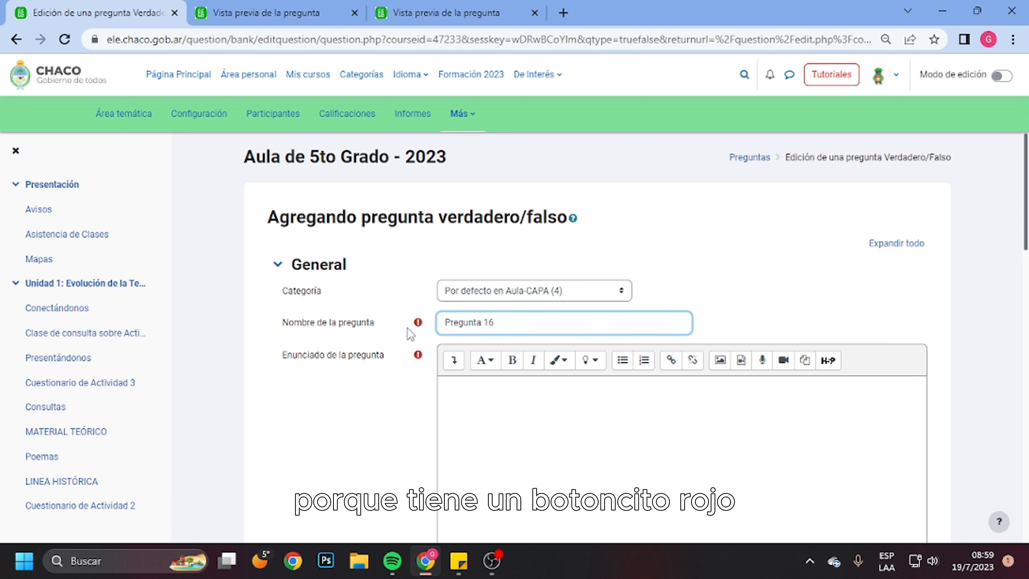
Step: Write the question text "¿La ciudad de Resistencia es capital de la Provincia de Chaco?"
{"action": "left_click", "coordinate": [470, 396]}
{"action": "scroll", "coordinate": [511, 394], "scroll_direction": "down", "scroll_amount": 2}
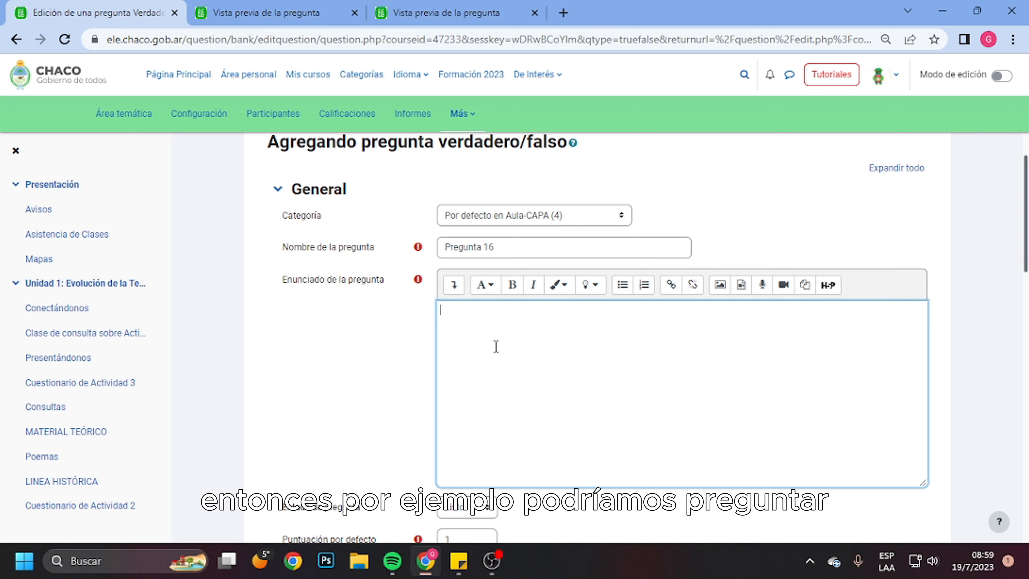
{"action": "type", "text": "¿"}
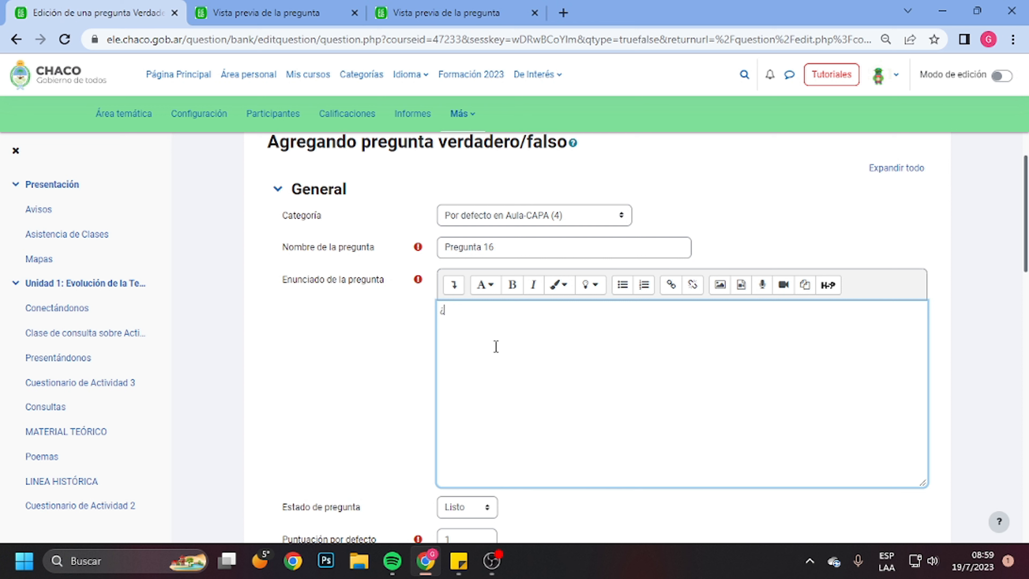
{"action": "type", "text": "La c"}
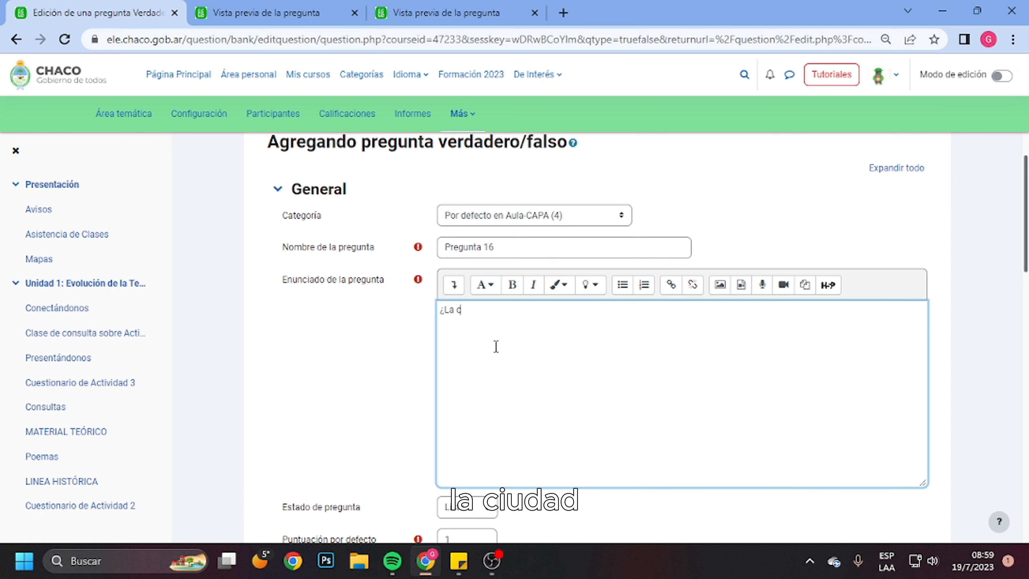
{"action": "type", "text": "iudad de"}
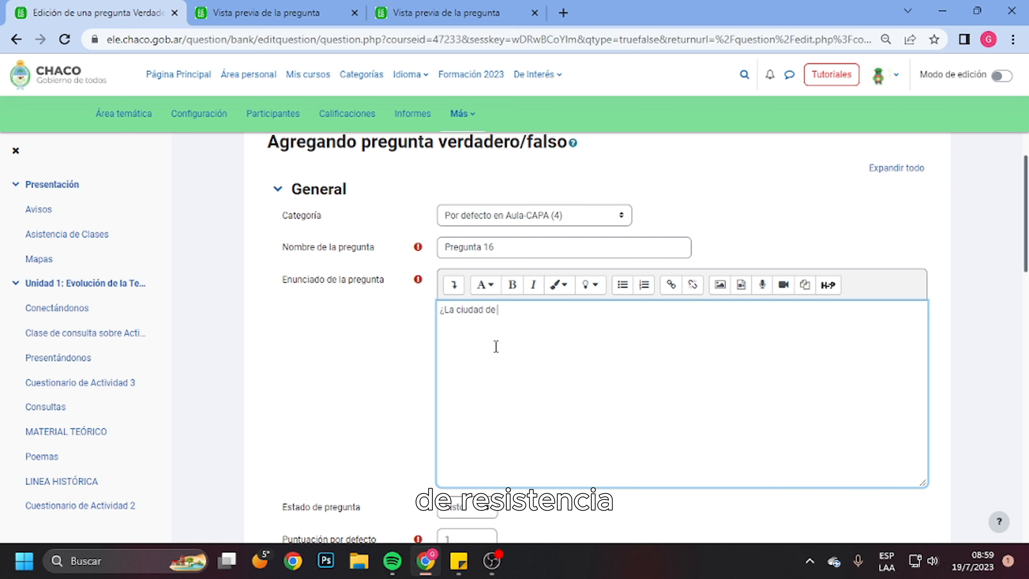
{"action": "type", "text": " Resiste"}
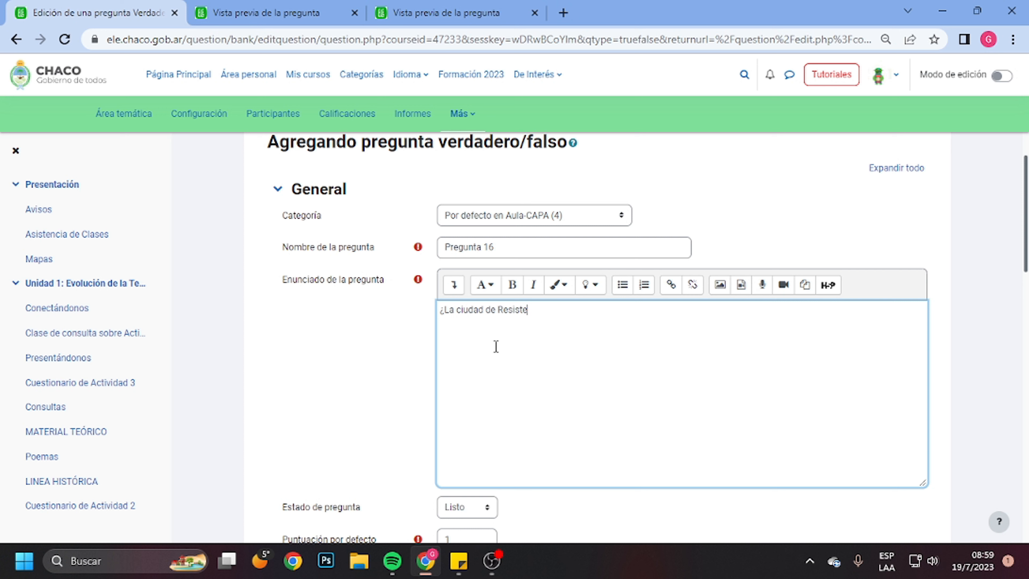
{"action": "type", "text": "ncia es capital d"}
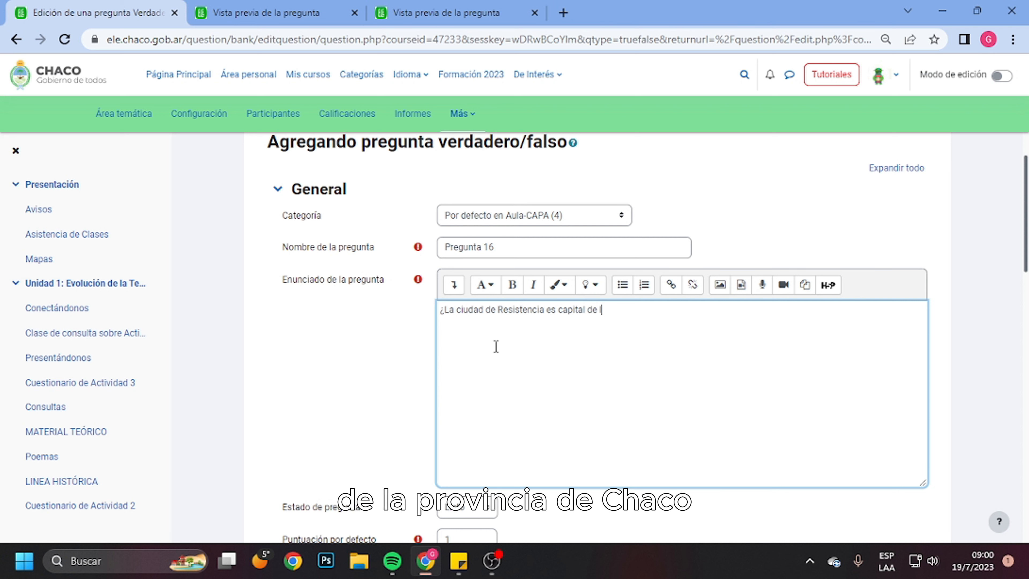
{"action": "type", "text": "e la Prov"}
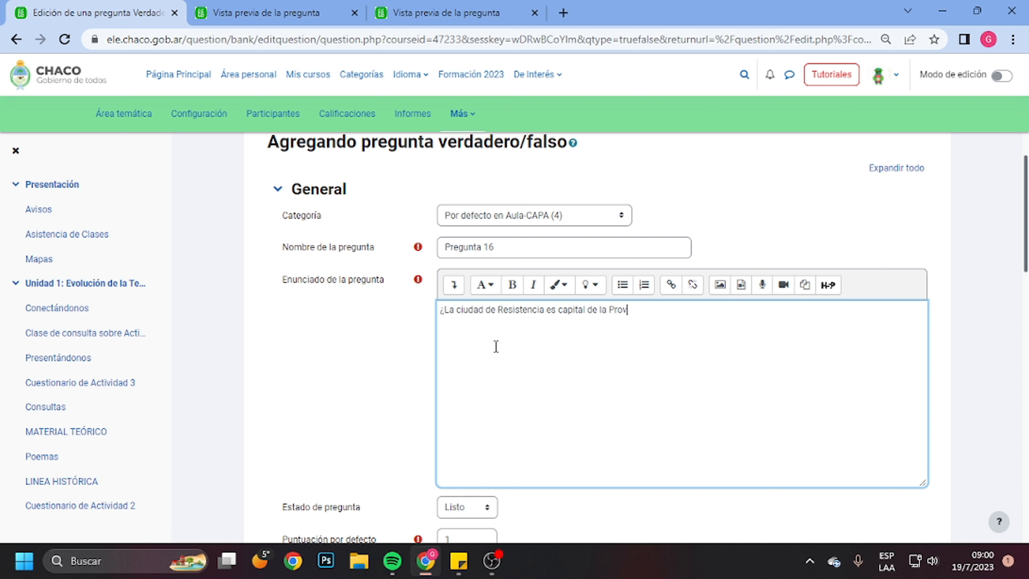
{"action": "type", "text": "incia de Chaco?"}
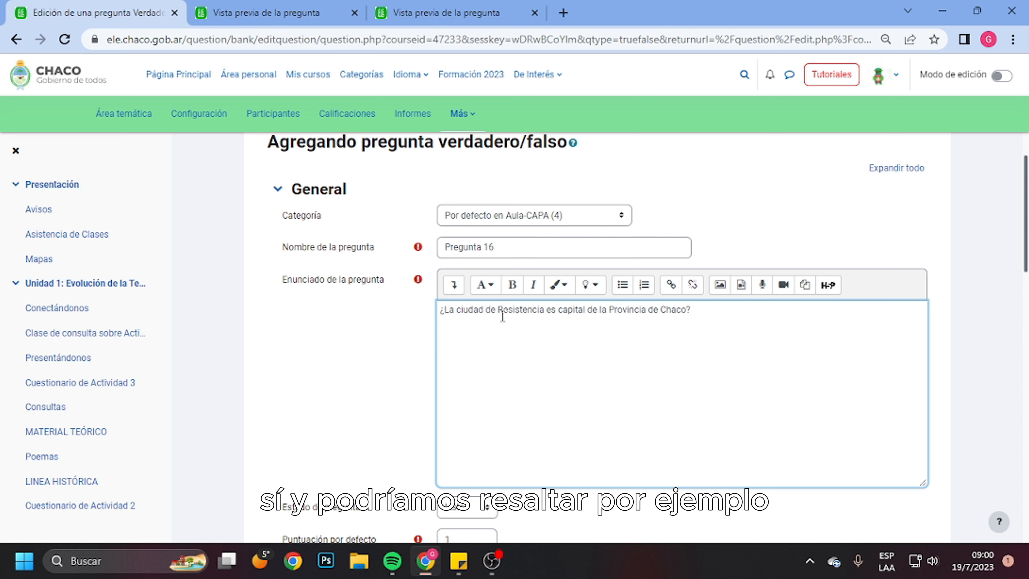
Step: Give the word "Resistencia" in the question text a red background
{"action": "left_click_drag", "start_coordinate": [498, 309], "coordinate": [544, 312]}
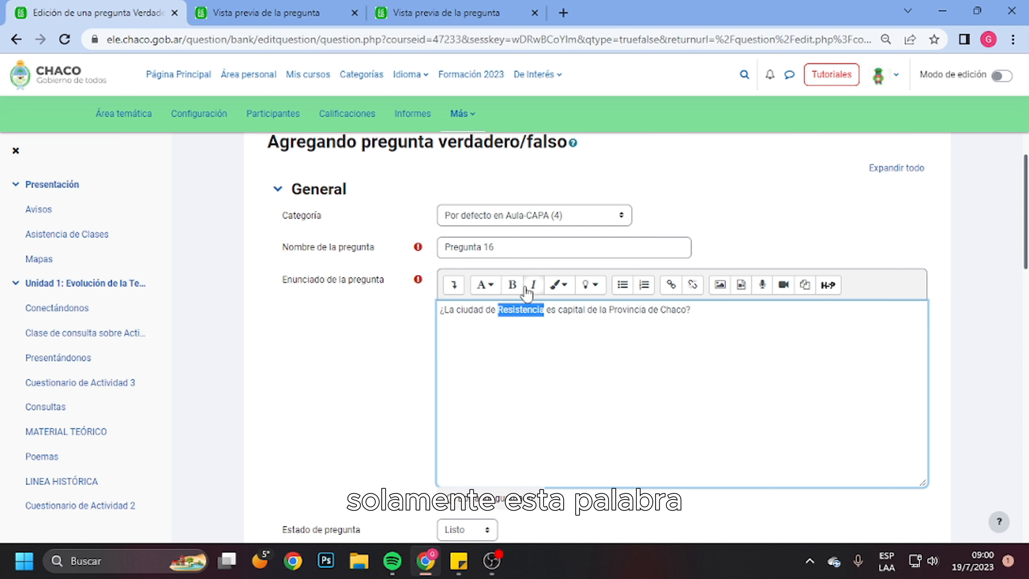
{"action": "left_click", "coordinate": [595, 288]}
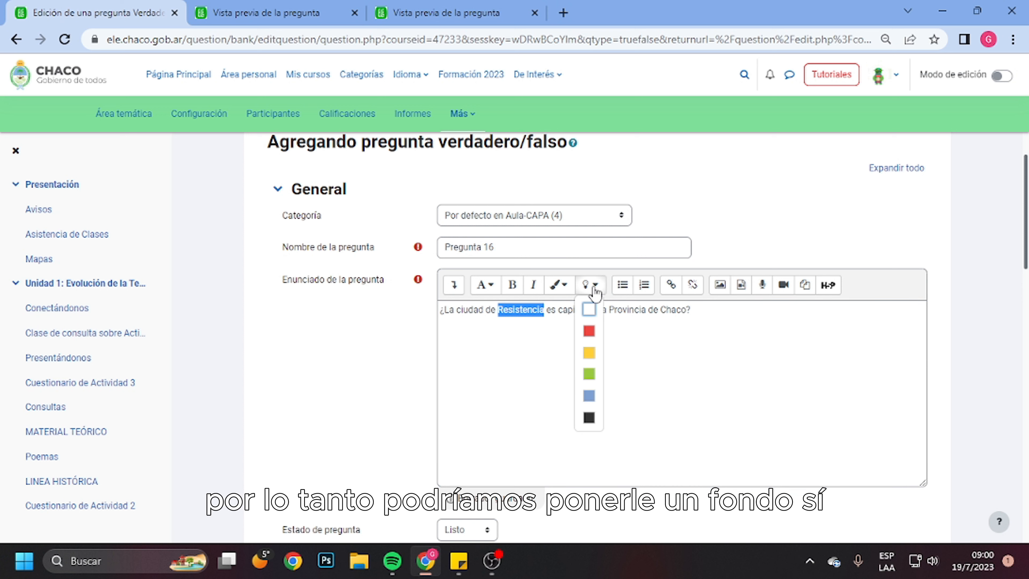
{"action": "left_click", "coordinate": [590, 329]}
{"action": "left_click", "coordinate": [660, 341]}
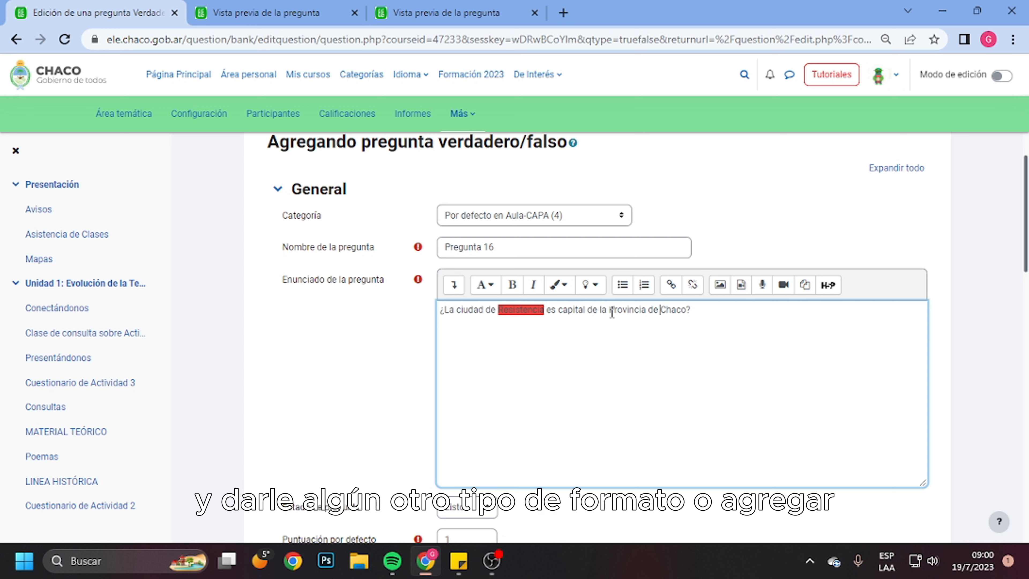
{"action": "left_click_drag", "start_coordinate": [610, 311], "coordinate": [687, 311]}
{"action": "left_click", "coordinate": [715, 312]}
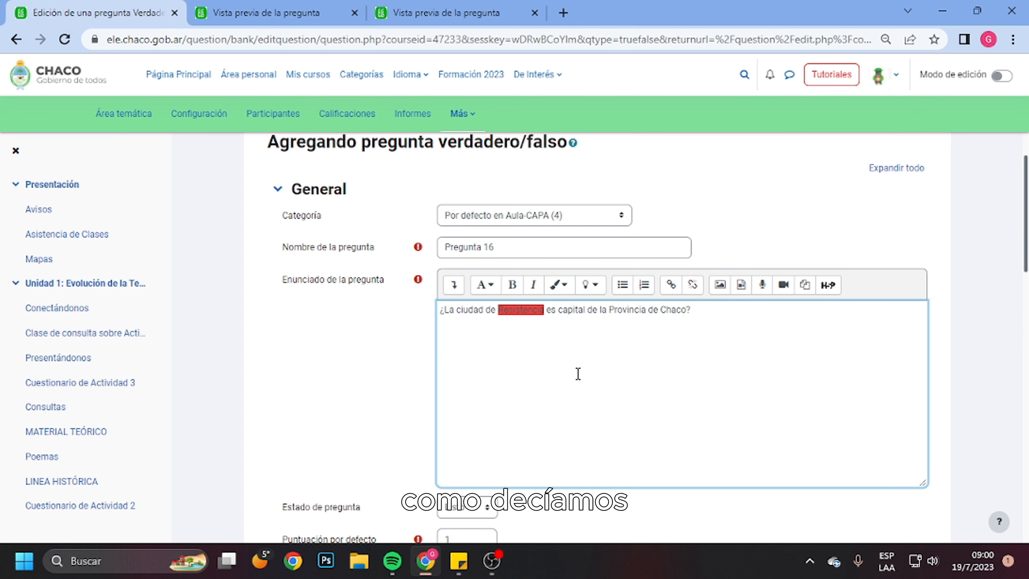
Step: Set the true/false question's correct answer to Verdadero, keeping the default score of 1
{"action": "scroll", "coordinate": [563, 370], "scroll_direction": "down", "scroll_amount": 2}
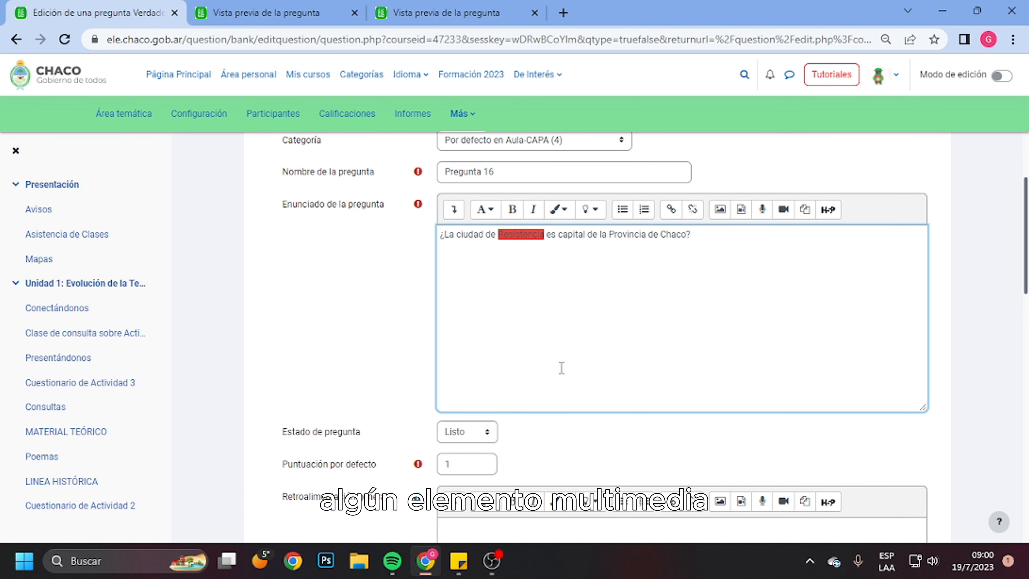
{"action": "scroll", "coordinate": [561, 367], "scroll_direction": "down", "scroll_amount": 2}
{"action": "left_click", "coordinate": [480, 390]}
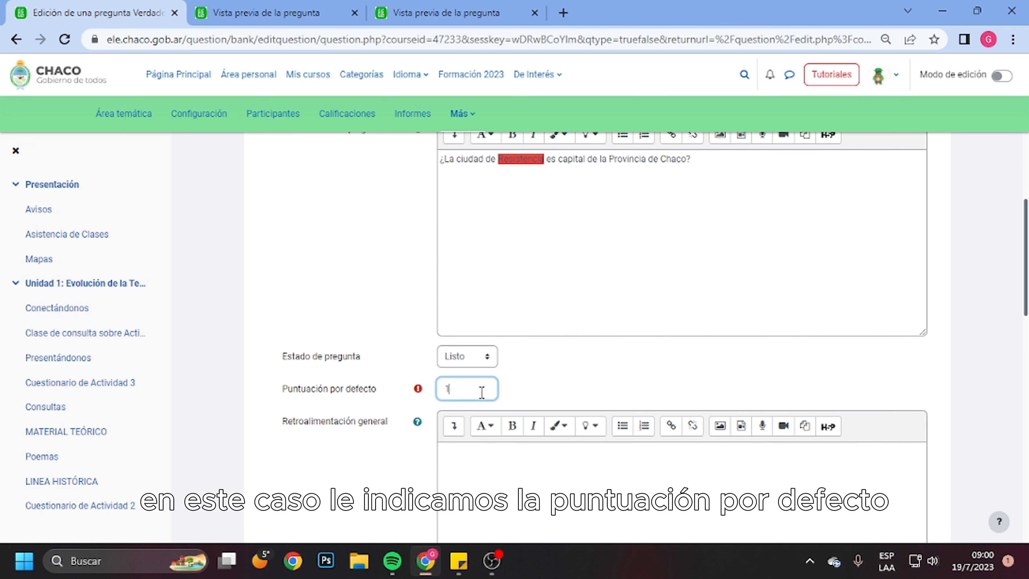
{"action": "scroll", "coordinate": [511, 394], "scroll_direction": "down", "scroll_amount": 4}
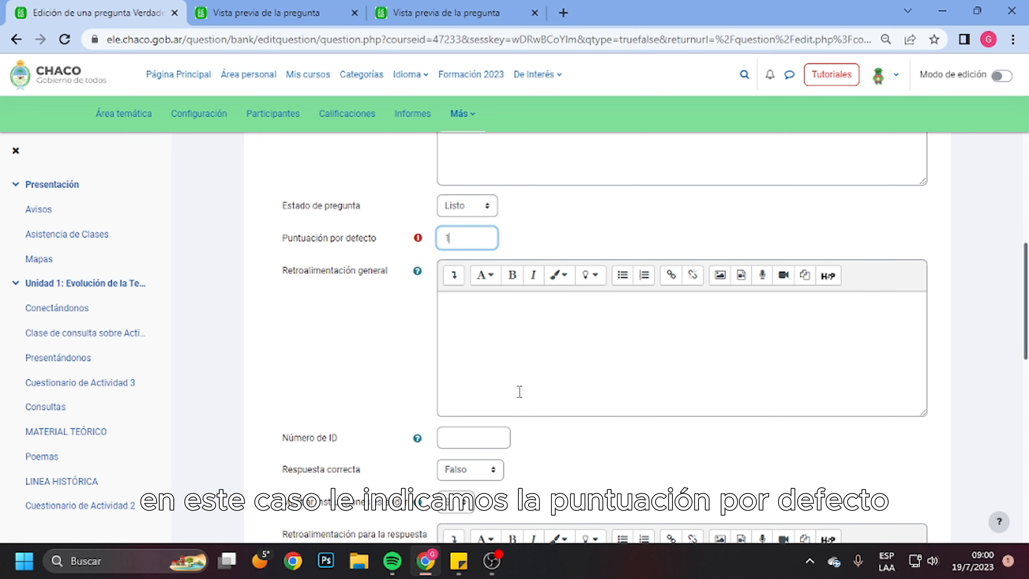
{"action": "scroll", "coordinate": [520, 391], "scroll_direction": "down", "scroll_amount": 2}
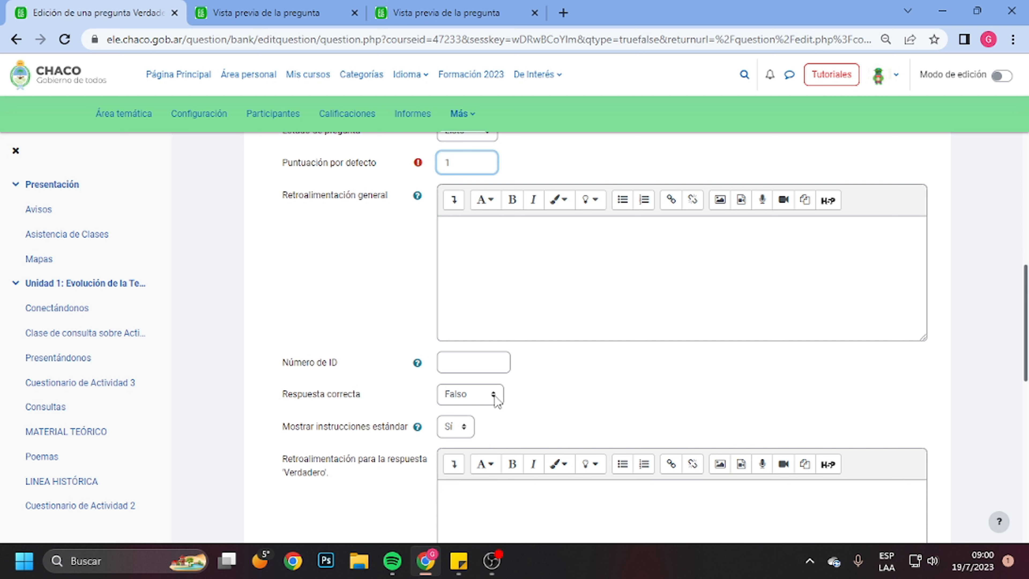
{"action": "left_click", "coordinate": [495, 396]}
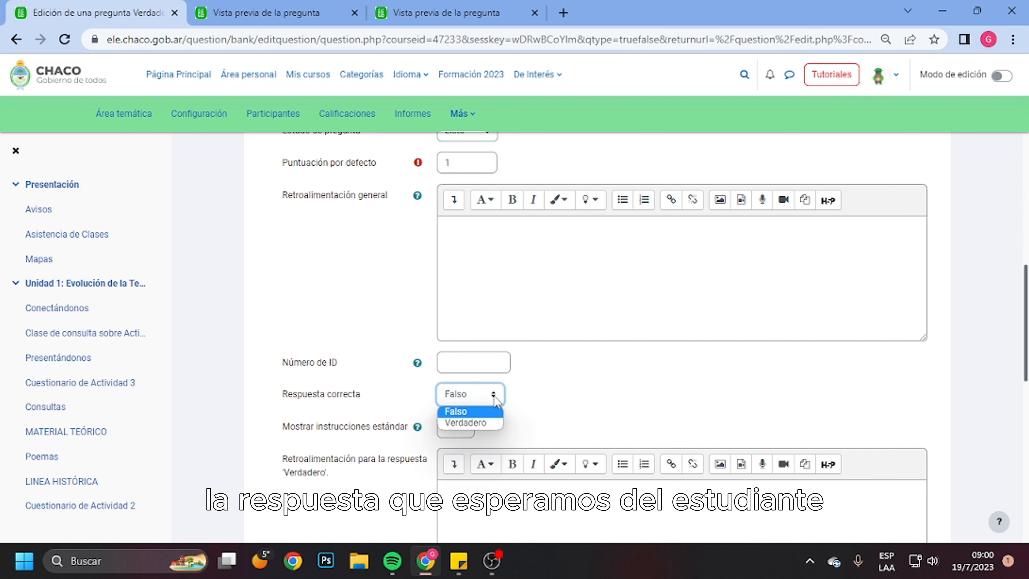
{"action": "left_click", "coordinate": [491, 424]}
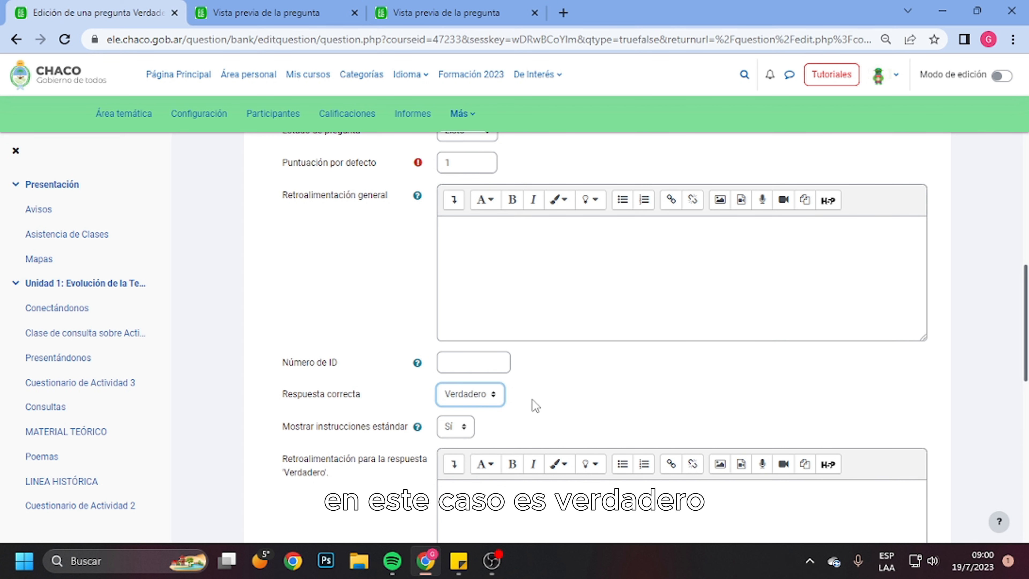
Step: Leave the feedback for the Verdadero and Falso answers empty and save the question to the question bank
{"action": "scroll", "coordinate": [536, 406], "scroll_direction": "down", "scroll_amount": 3}
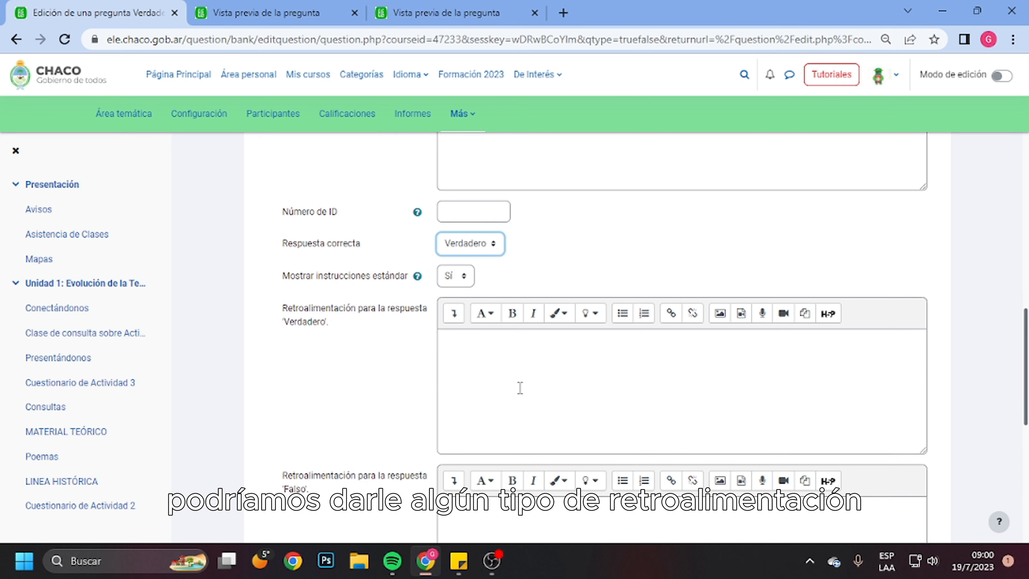
{"action": "scroll", "coordinate": [520, 388], "scroll_direction": "down", "scroll_amount": 2}
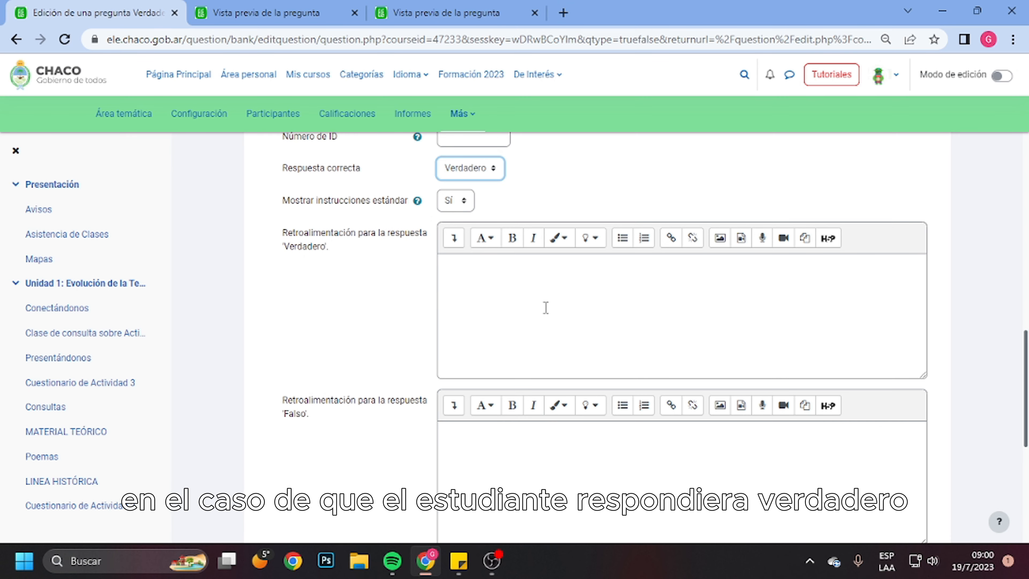
{"action": "scroll", "coordinate": [546, 309], "scroll_direction": "down", "scroll_amount": 5}
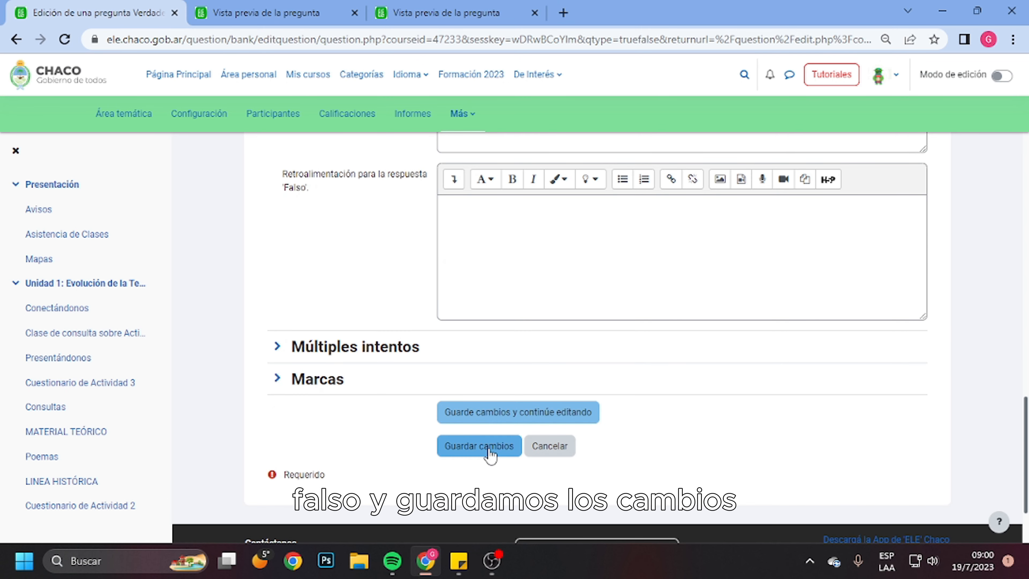
{"action": "left_click", "coordinate": [490, 451]}
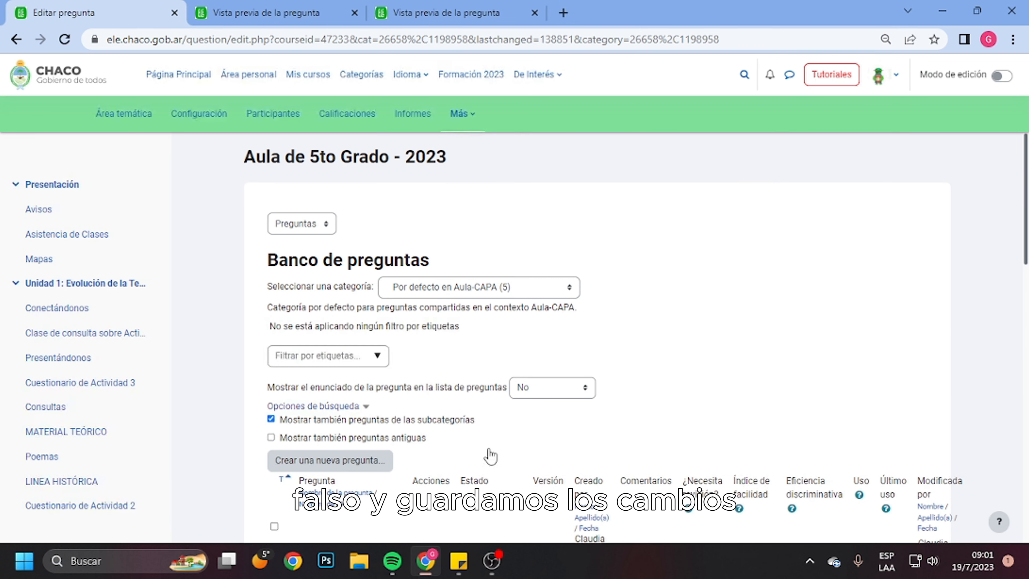
Step: Locate Pregunta 16 in the question bank list, check who last modified it, and open its preview
{"action": "scroll", "coordinate": [445, 422], "scroll_direction": "down", "scroll_amount": 5}
{"action": "scroll", "coordinate": [447, 424], "scroll_direction": "down", "scroll_amount": 8}
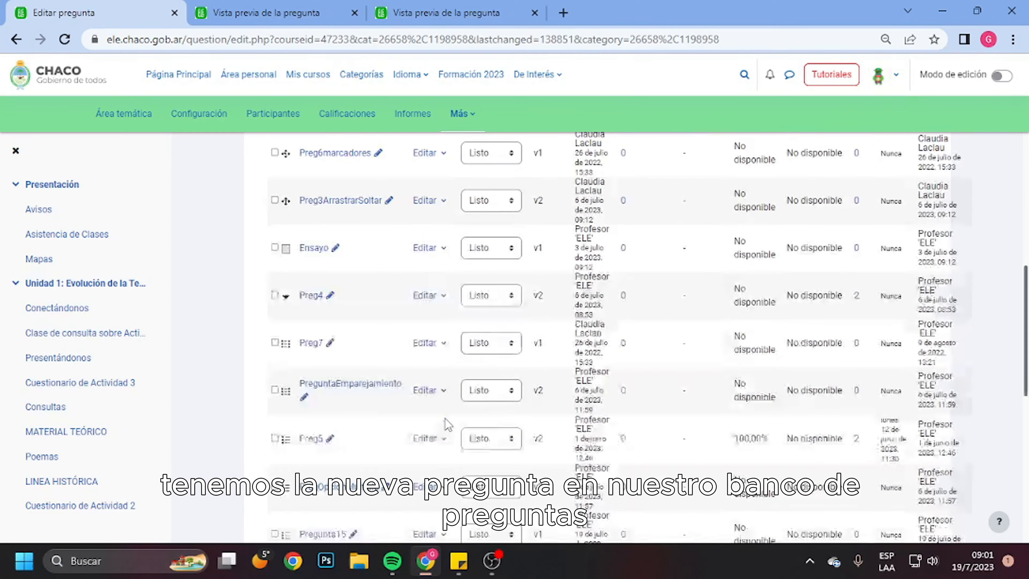
{"action": "scroll", "coordinate": [455, 428], "scroll_direction": "down", "scroll_amount": 2}
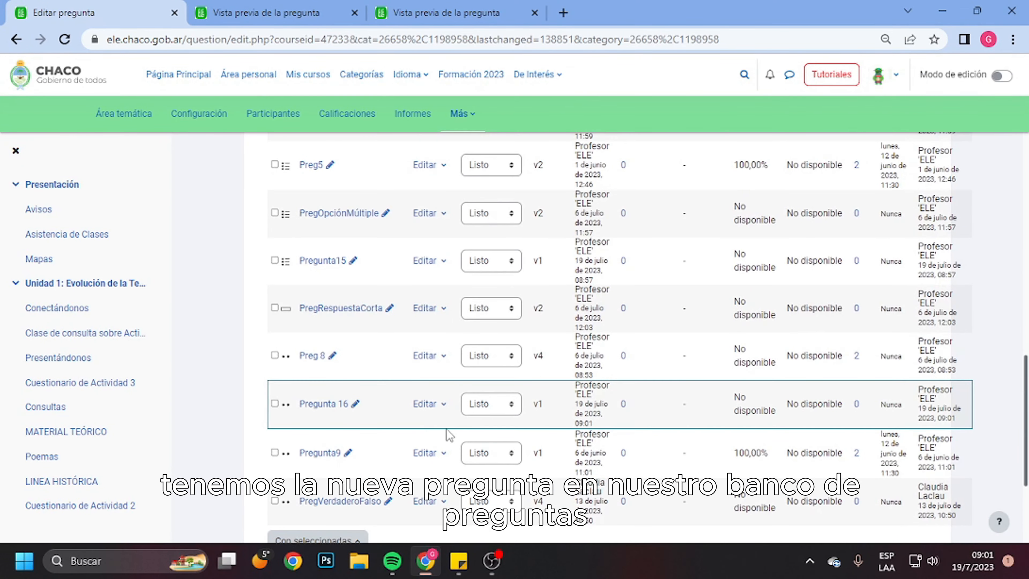
{"action": "scroll", "coordinate": [456, 411], "scroll_direction": "down", "scroll_amount": 2}
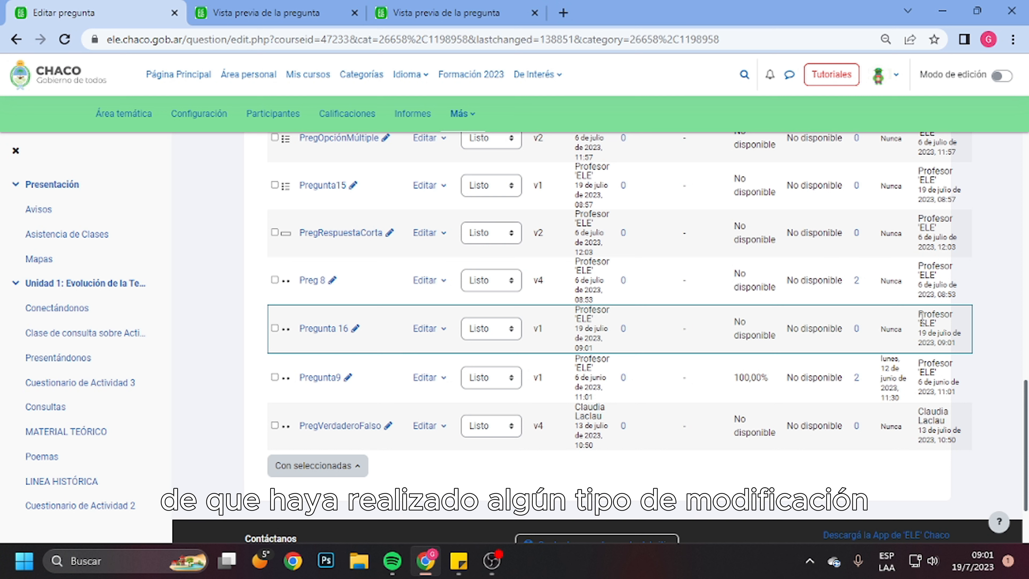
{"action": "left_click_drag", "start_coordinate": [918, 314], "coordinate": [966, 347]}
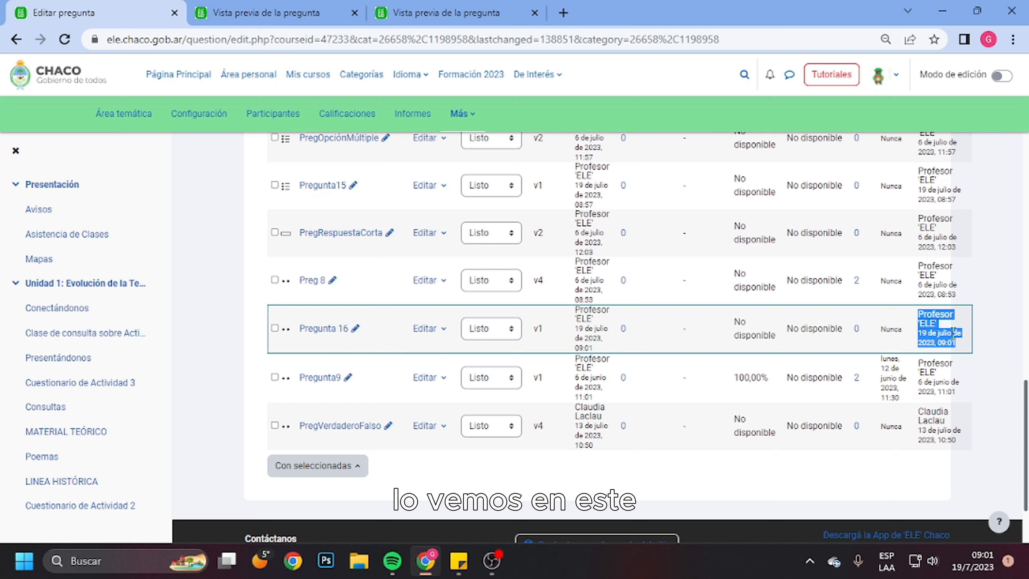
{"action": "left_click", "coordinate": [442, 329]}
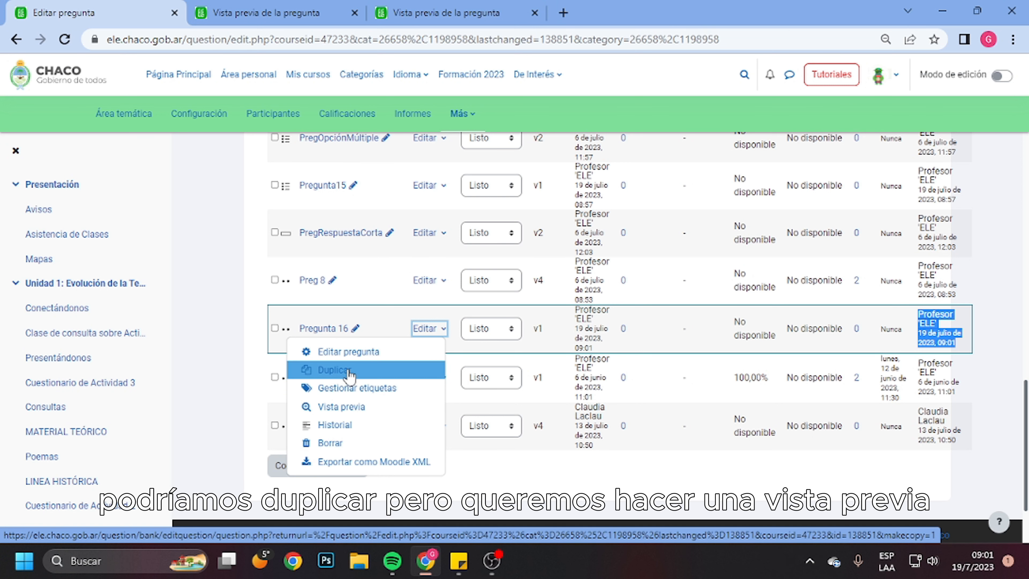
{"action": "left_click", "coordinate": [355, 410]}
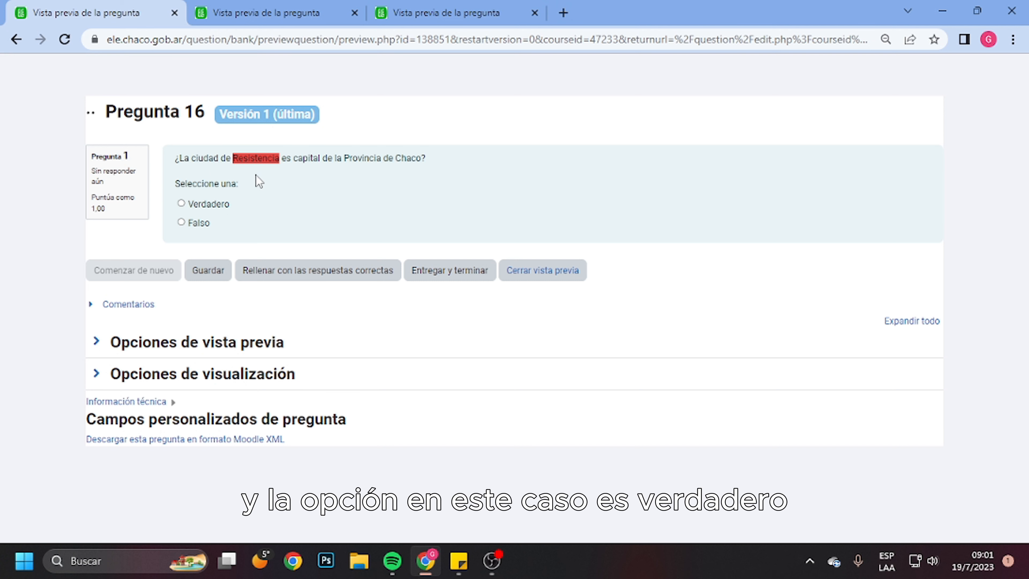
Step: Try both answer options in the preview of Pregunta 16, settle on Verdadero, and submit and finish the attempt
{"action": "left_click", "coordinate": [182, 203]}
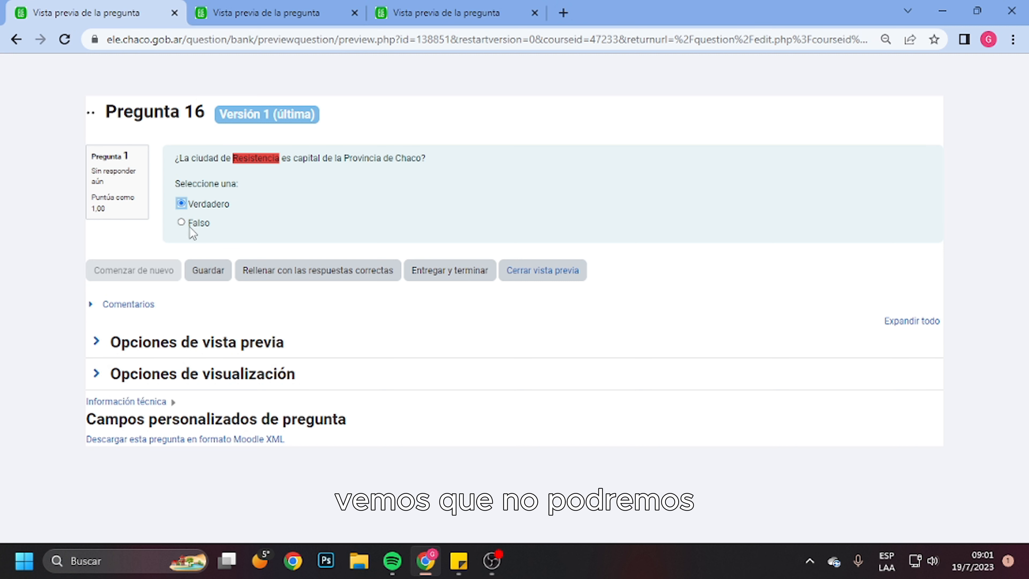
{"action": "left_click", "coordinate": [181, 223]}
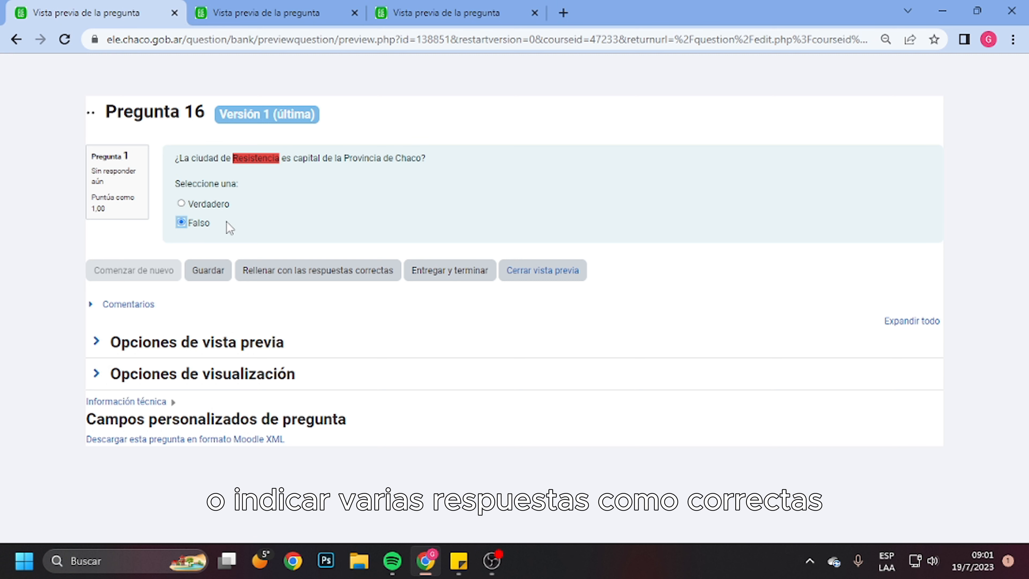
{"action": "left_click", "coordinate": [181, 204]}
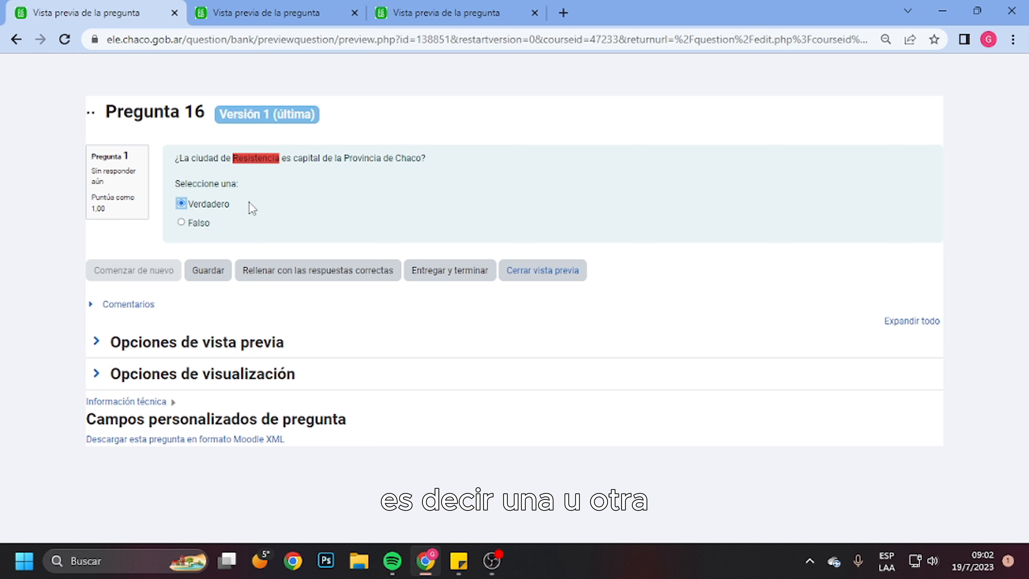
{"action": "left_click", "coordinate": [456, 275]}
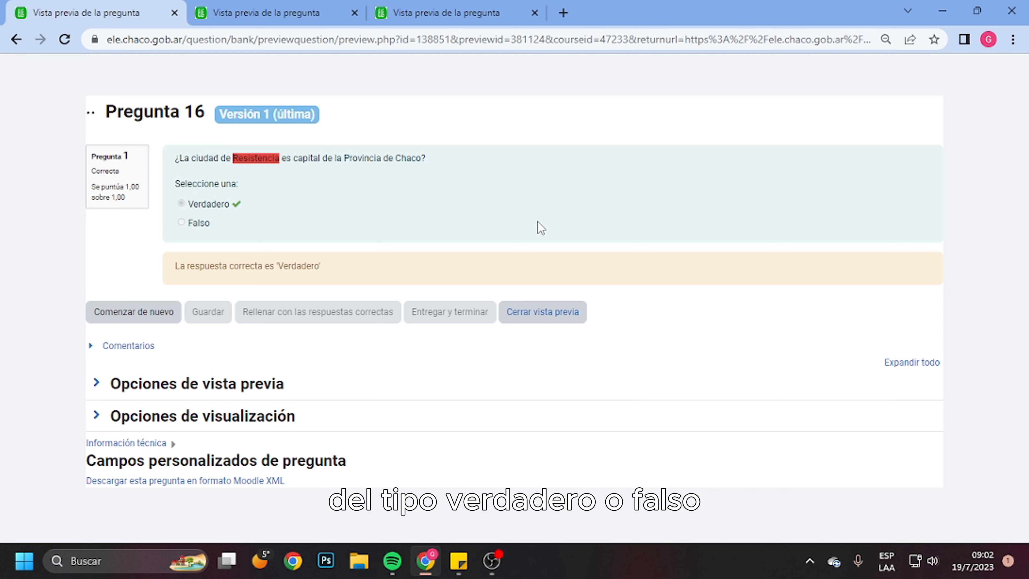
Step: Close the question preview and return to the course's Área temática page
{"action": "left_click", "coordinate": [566, 317]}
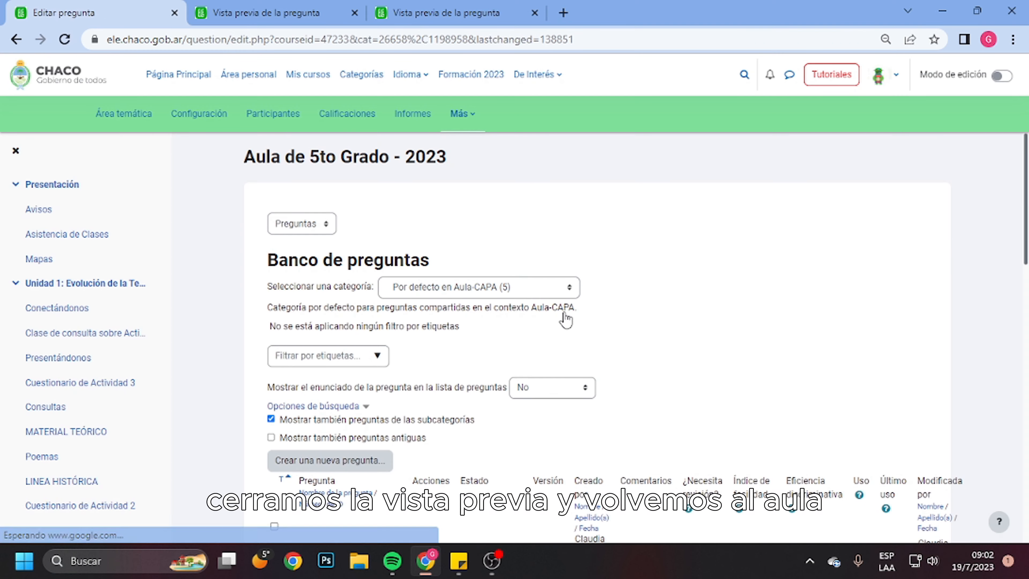
{"action": "left_click", "coordinate": [135, 126]}
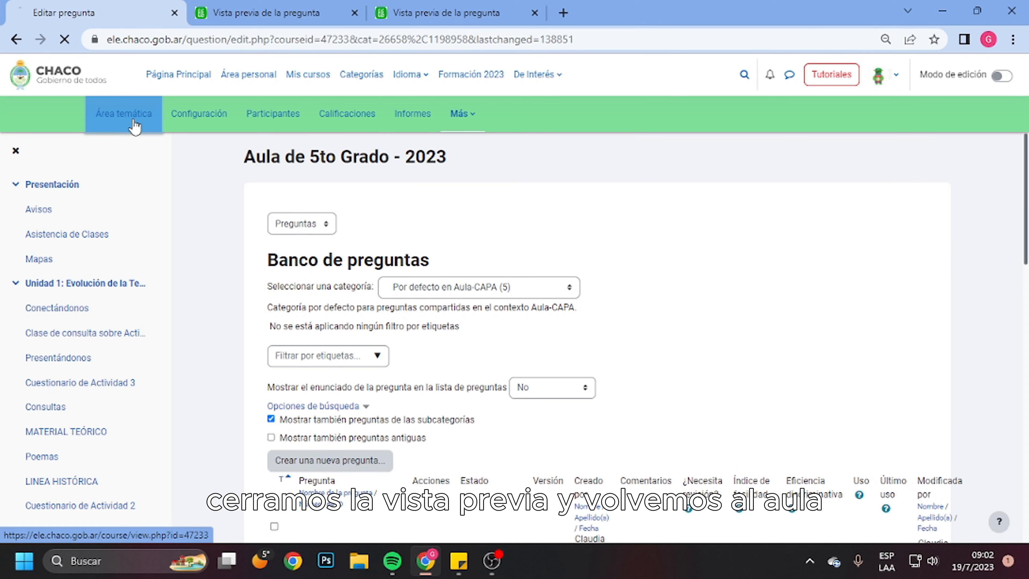